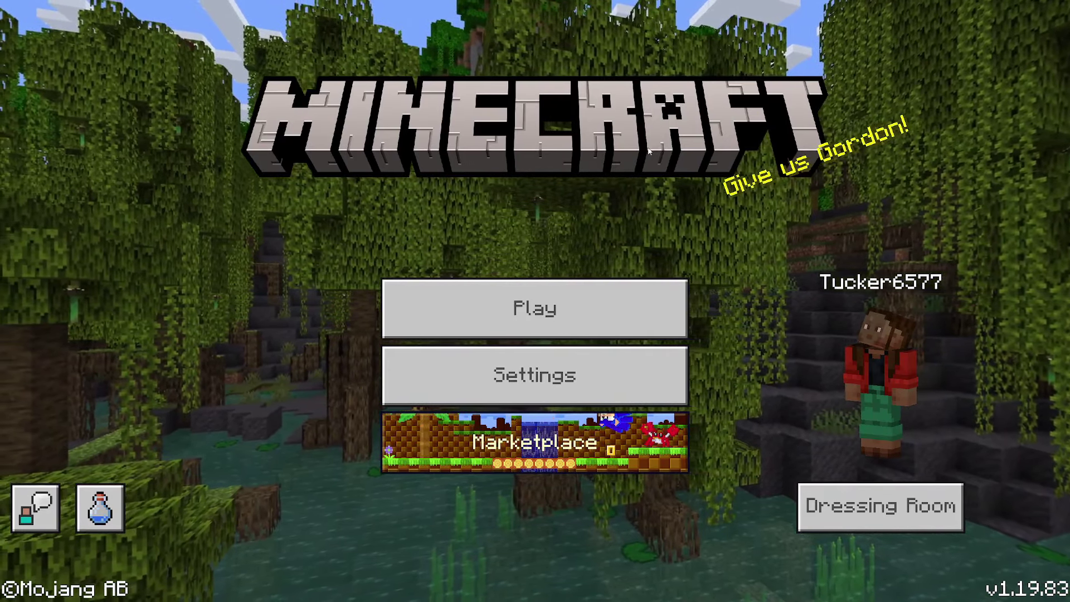
# Close Minecraft, switch to Chrome and search Google for "minecraft bedrock resource pack"
pyautogui.press('F11')
pyautogui.click(641, 11)
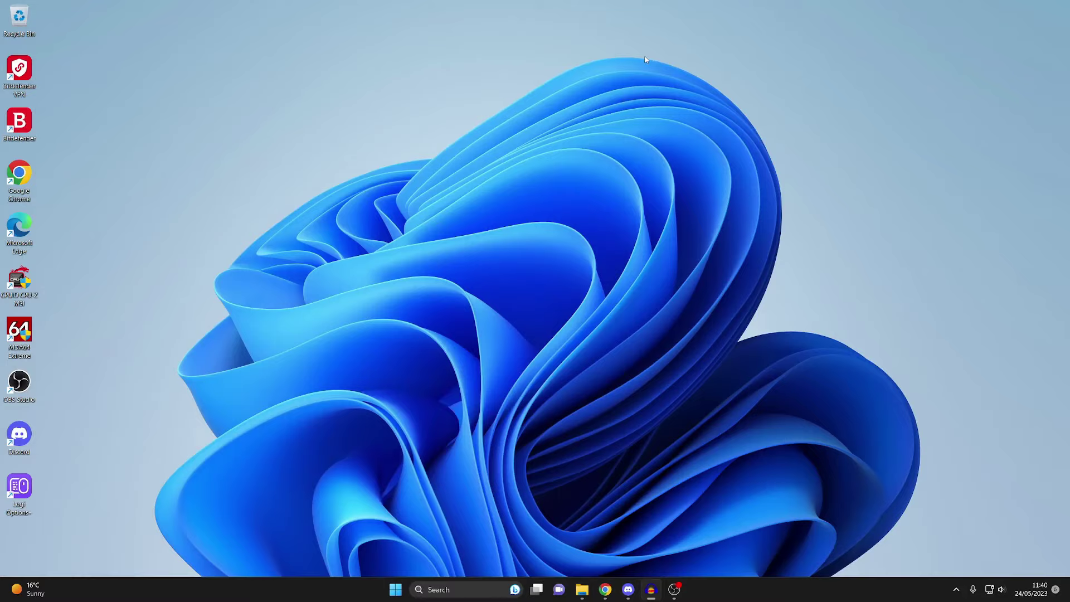
pyautogui.click(606, 588)
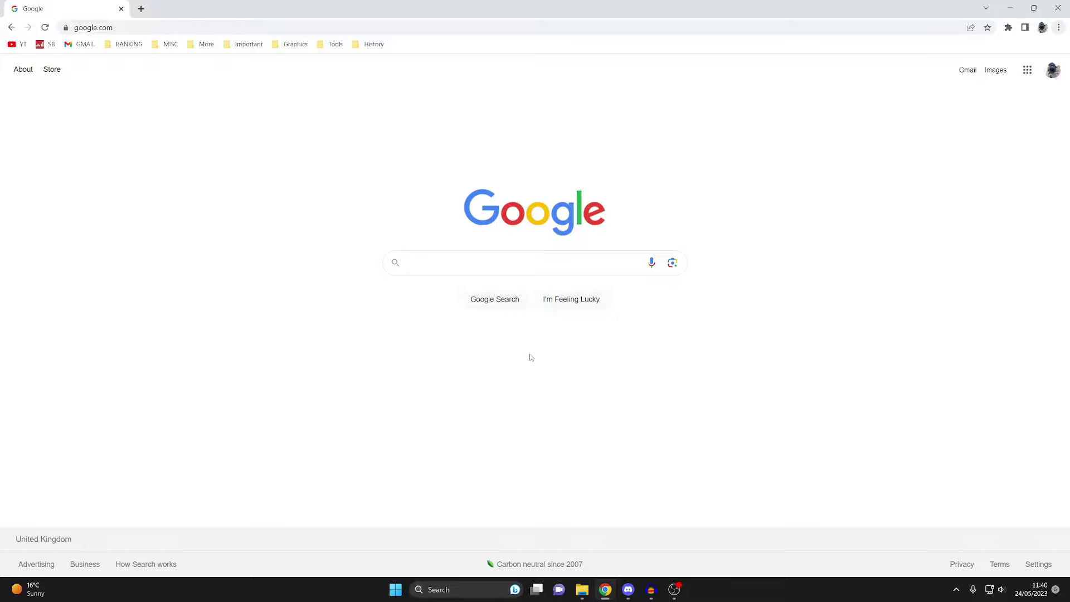
pyautogui.write('m')
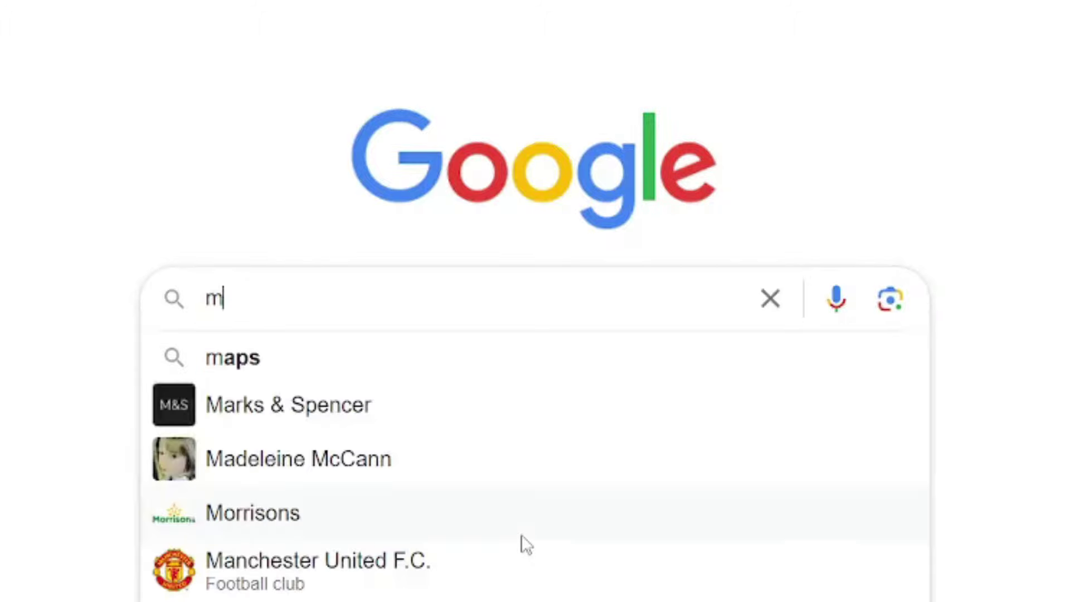
pyautogui.write('inecraft bedr')
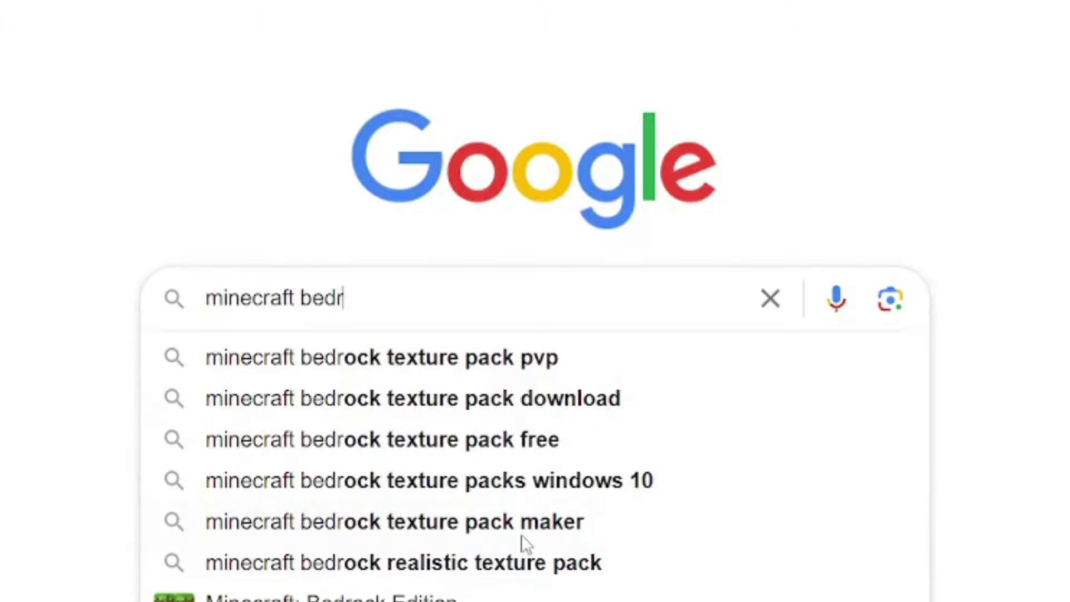
pyautogui.write('ock resrouce')
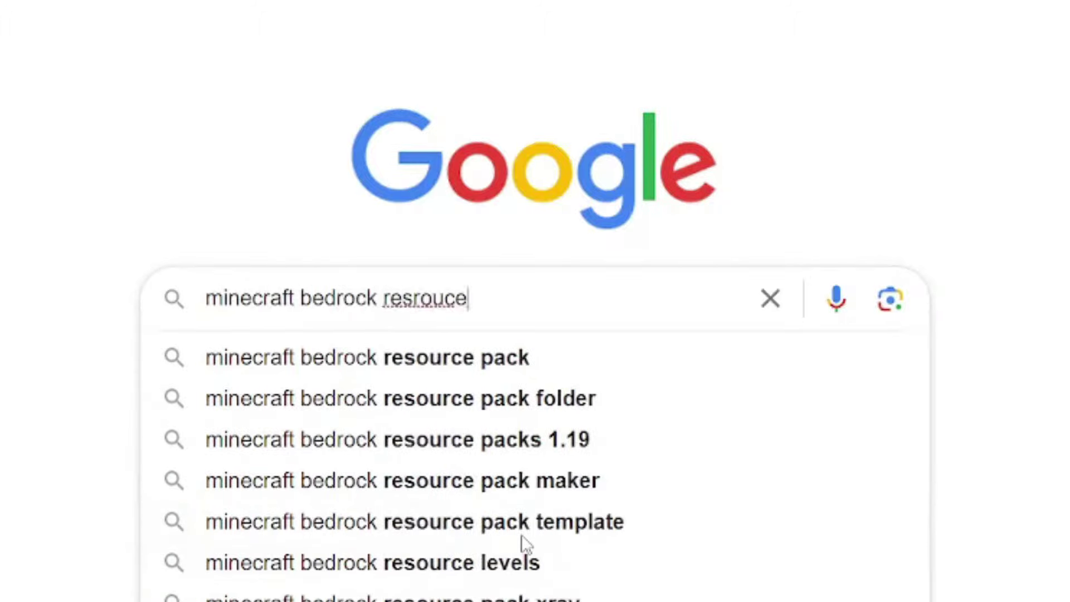
pyautogui.write(' pack')
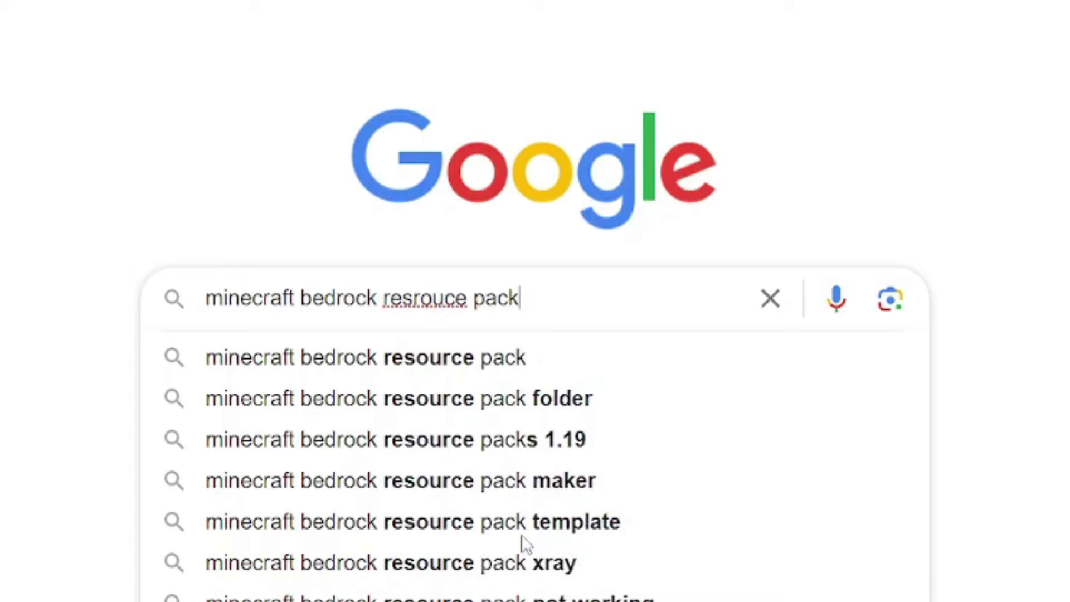
pyautogui.click(533, 355)
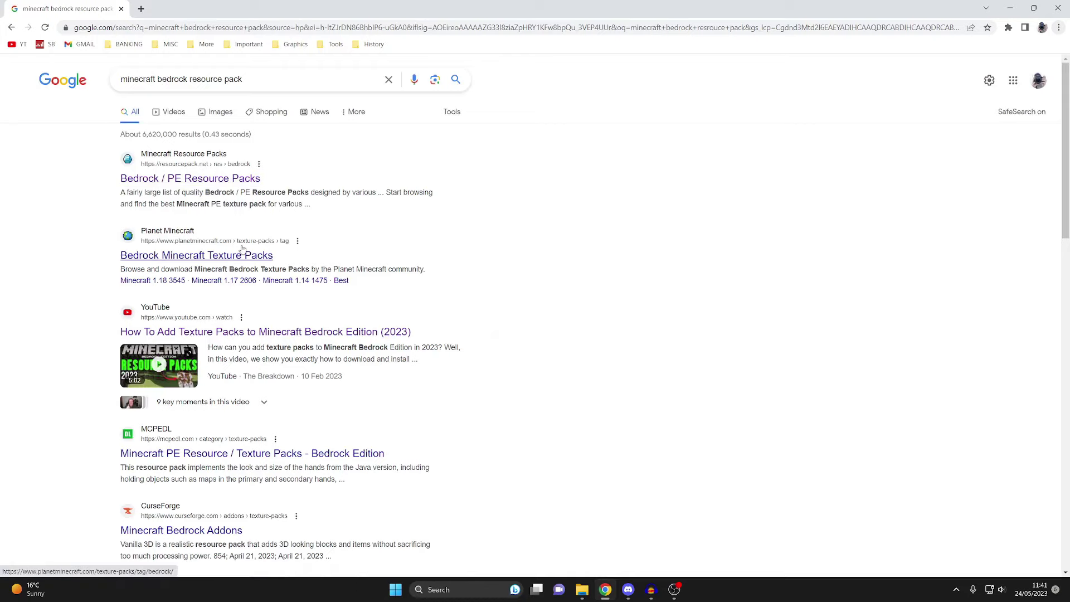
# Download the Bedrock Edition of the Pollachius pack from the Bedrock / PE Resource Packs site, then close the browser
pyautogui.click(217, 178)
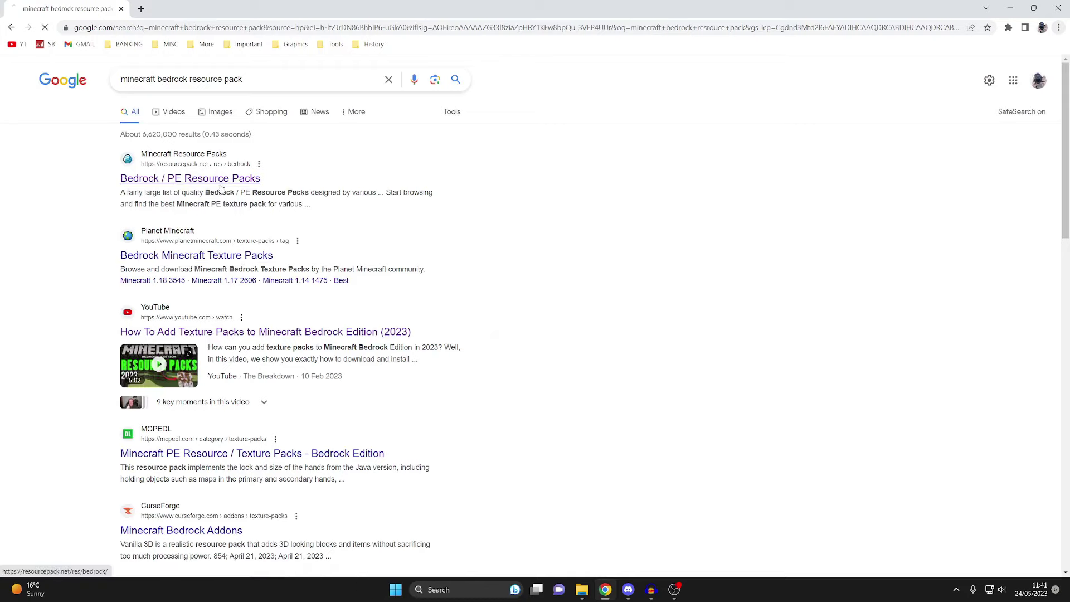
pyautogui.scroll(-10, 220, 188)
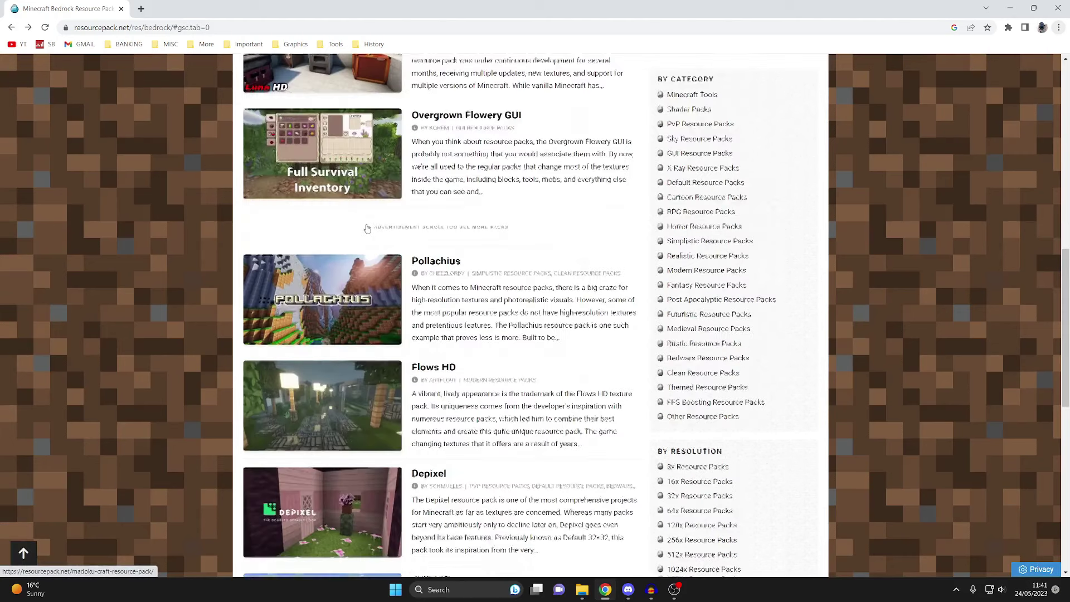
pyautogui.click(335, 295)
pyautogui.scroll(-20, 335, 295)
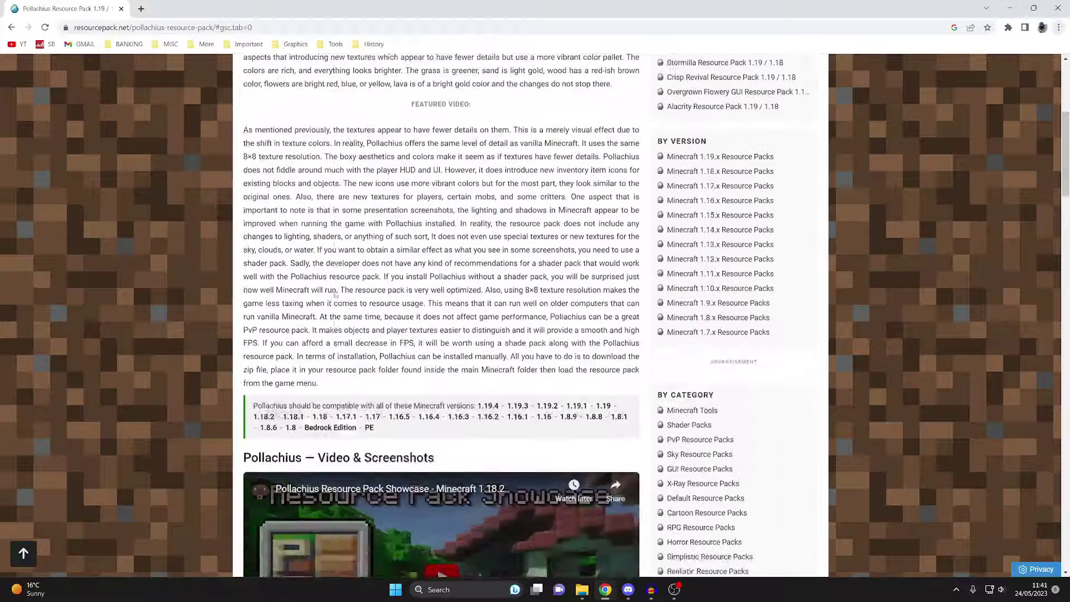
pyautogui.scroll(-5, 334, 294)
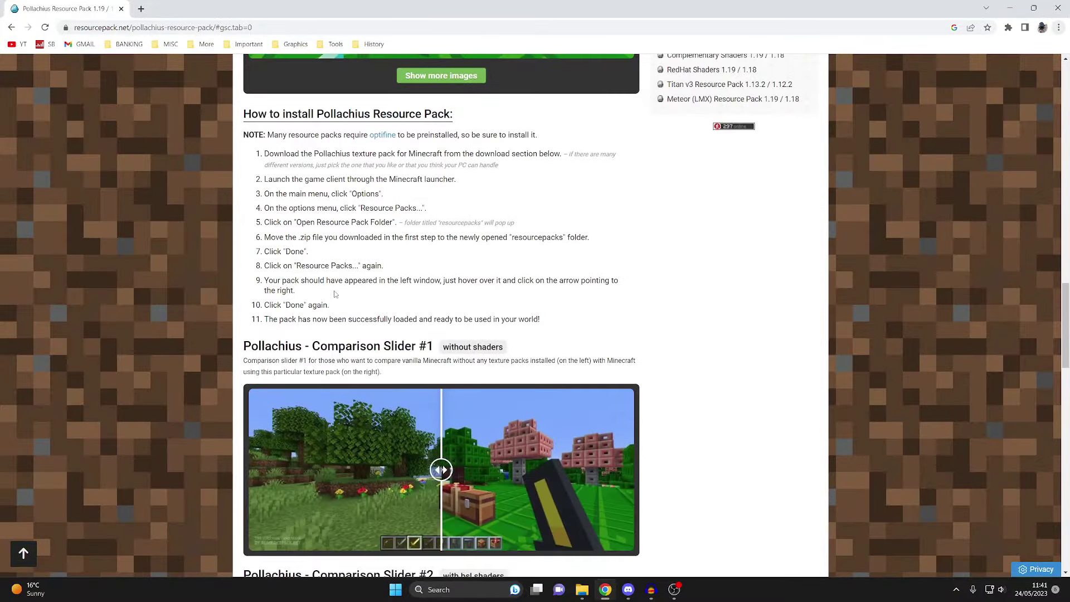
pyautogui.scroll(-15, 335, 294)
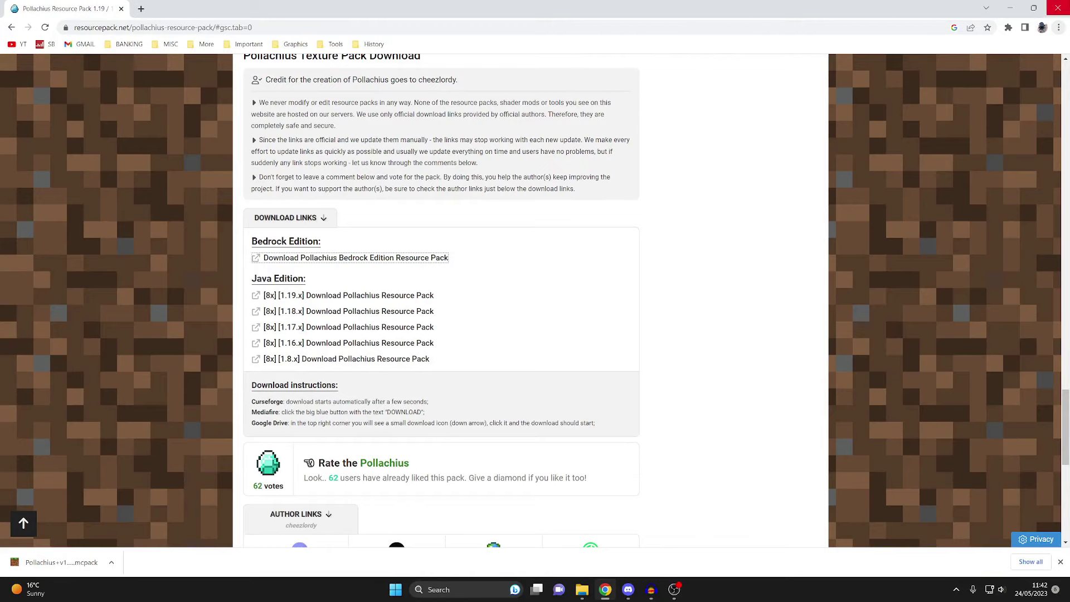
pyautogui.click(1057, 8)
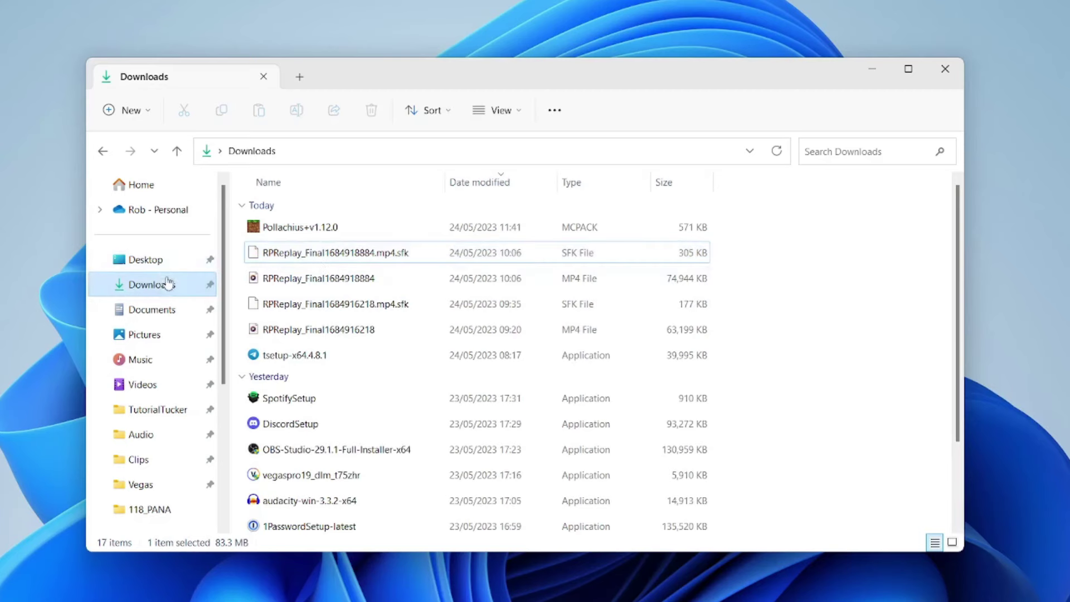
# Import the Pollachius+v1.12.0 MCPACK file from Downloads into Minecraft, close the Downloads window and maximize the game
pyautogui.click(377, 231)
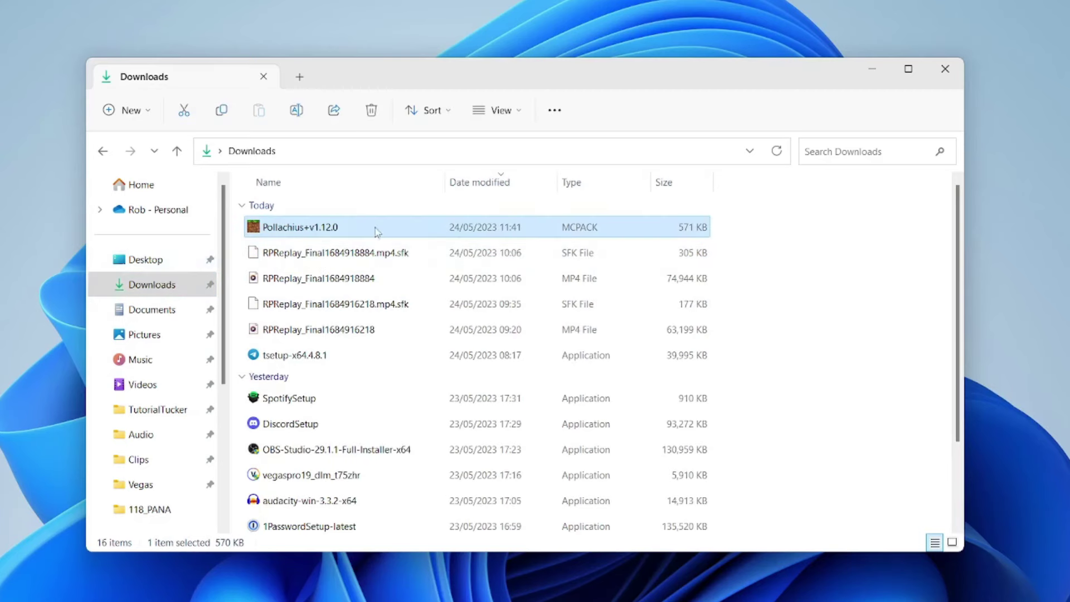
pyautogui.doubleClick(579, 233)
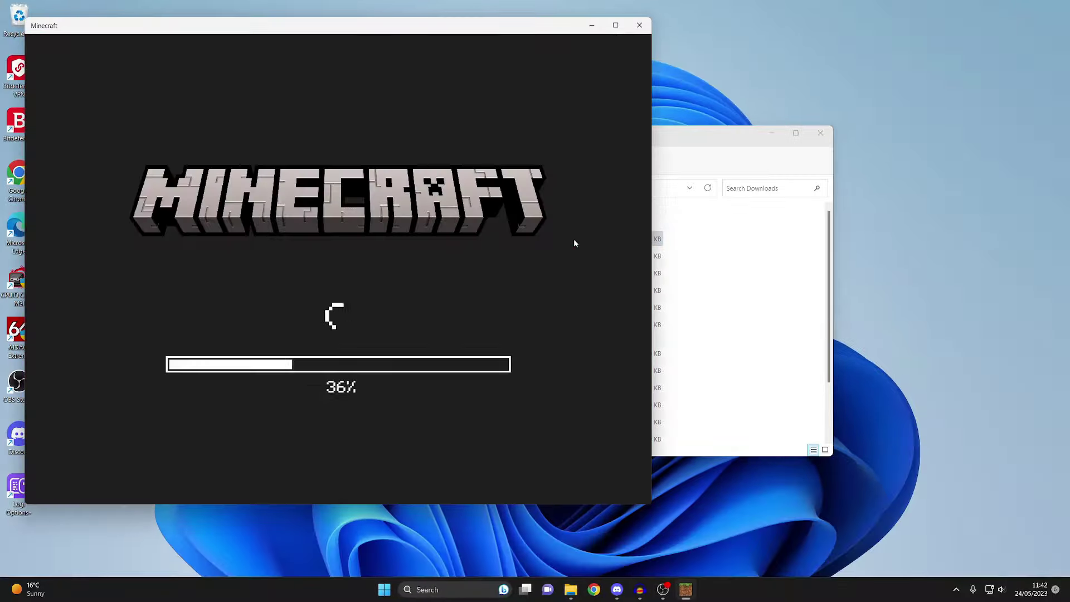
pyautogui.click(820, 134)
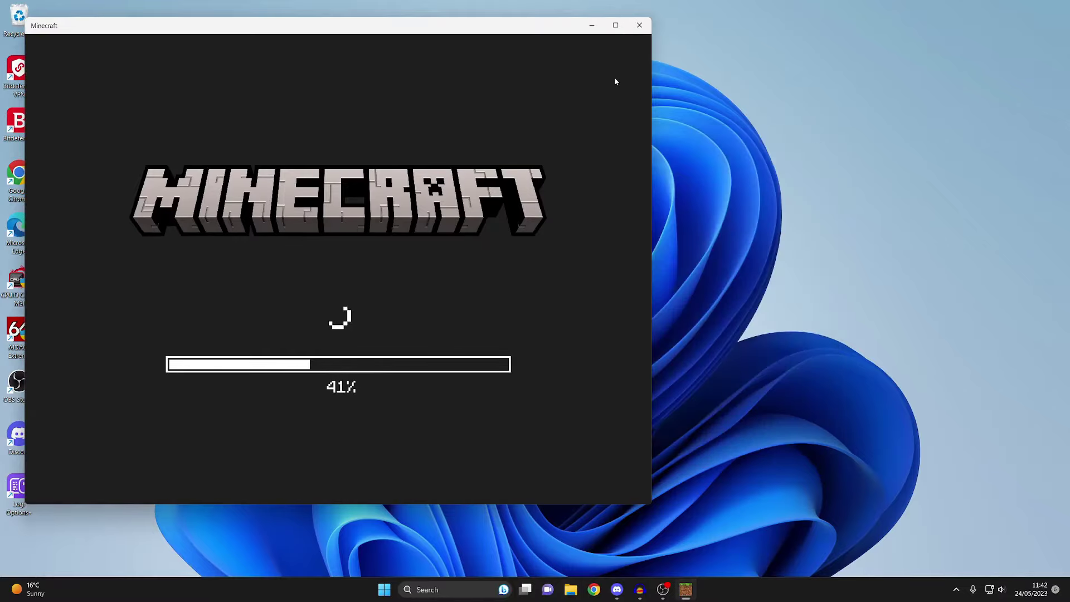
pyautogui.click(615, 25)
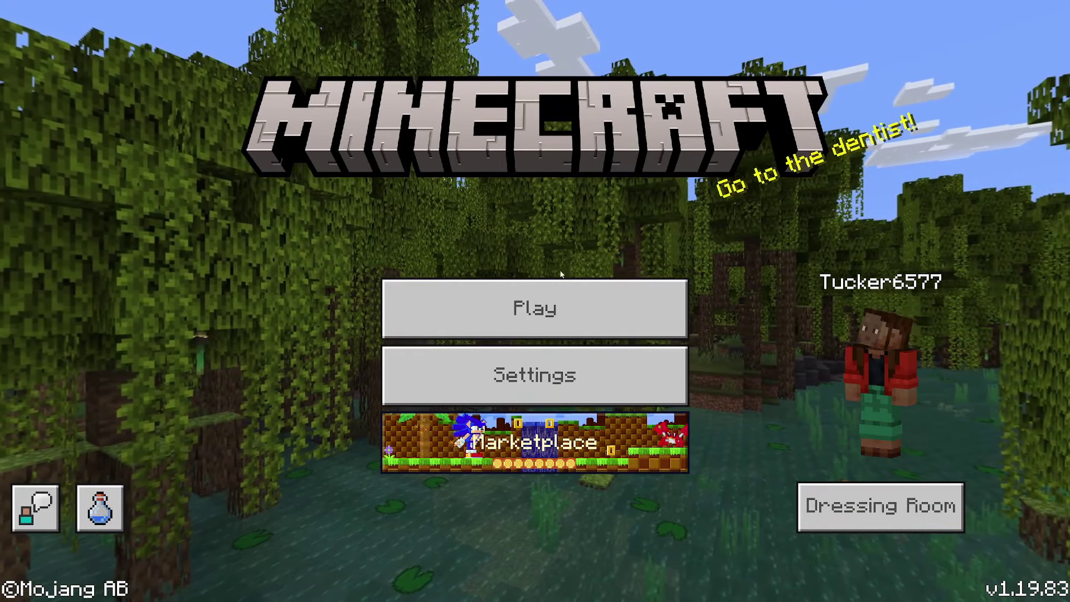
# Start a new world and activate the owned Pollachius v1.12.0 resource pack for it, checking the active packs
pyautogui.click(562, 301)
pyautogui.click(488, 160)
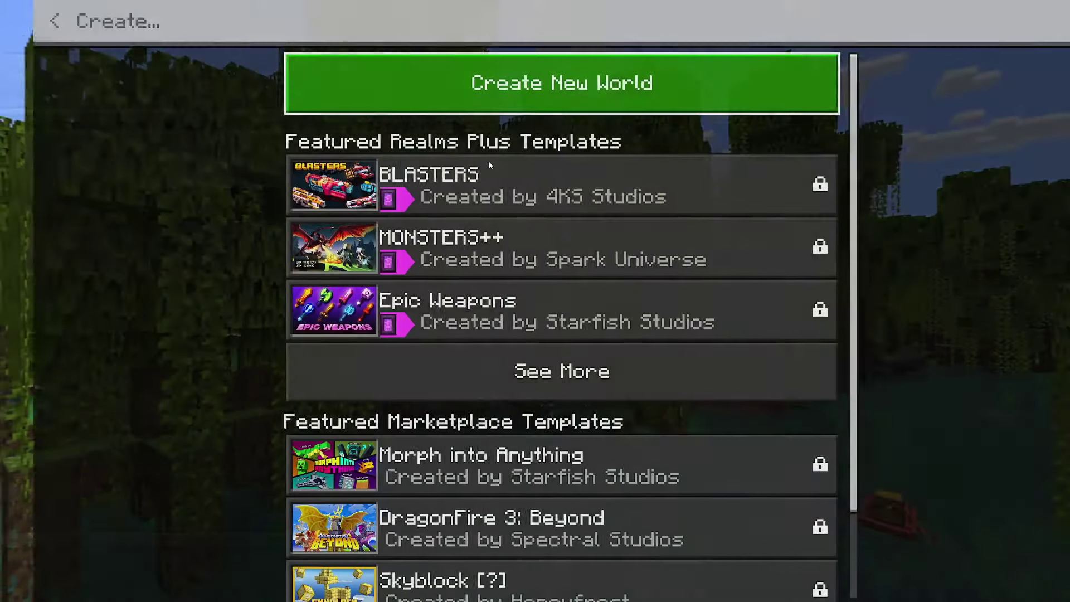
pyautogui.click(507, 83)
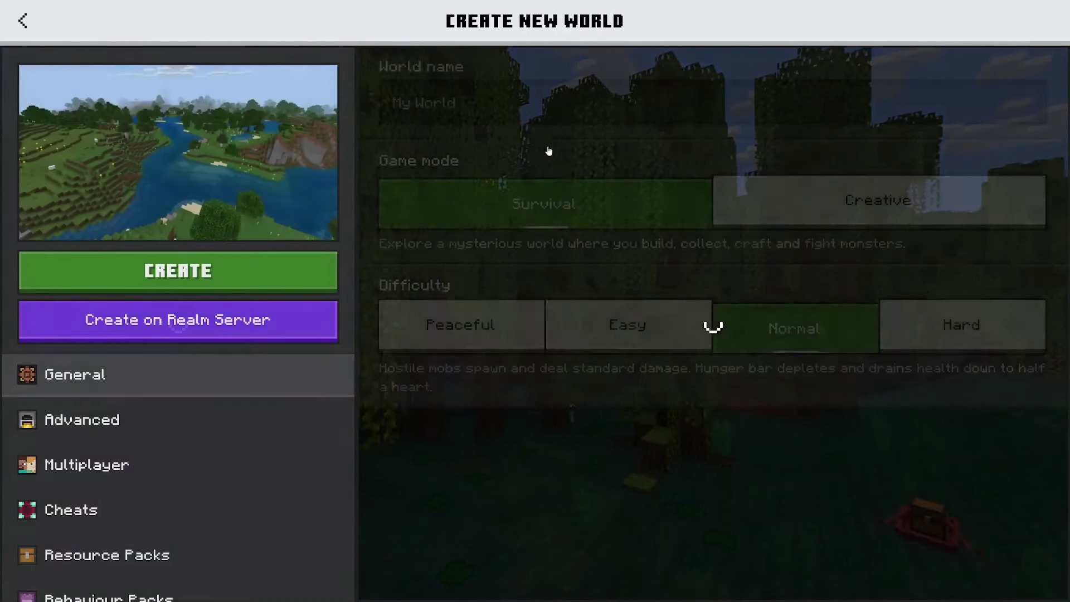
pyautogui.scroll(-2, 219, 538)
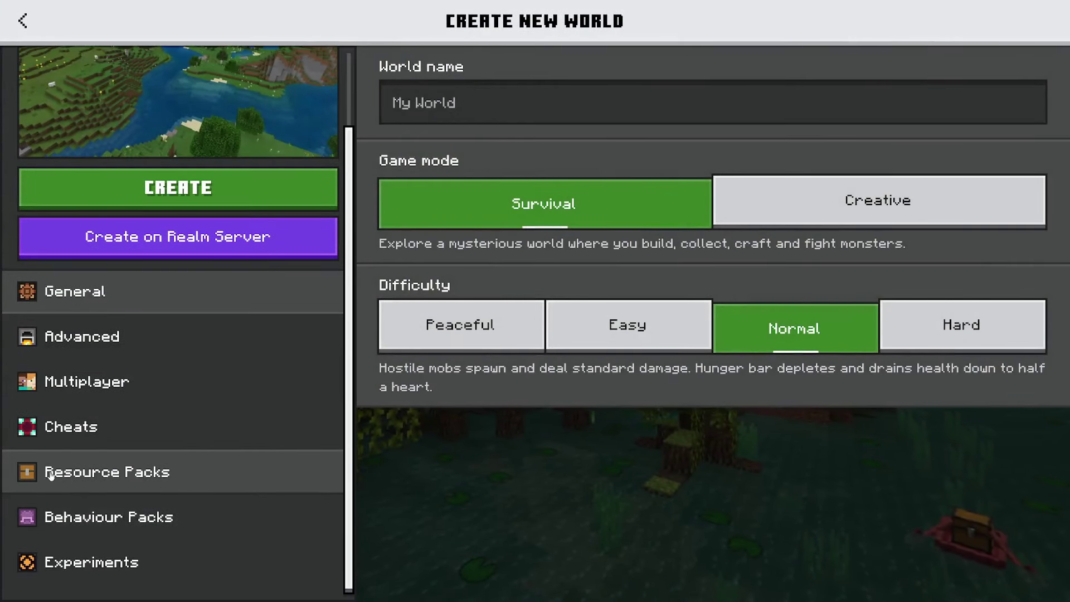
pyautogui.click(120, 475)
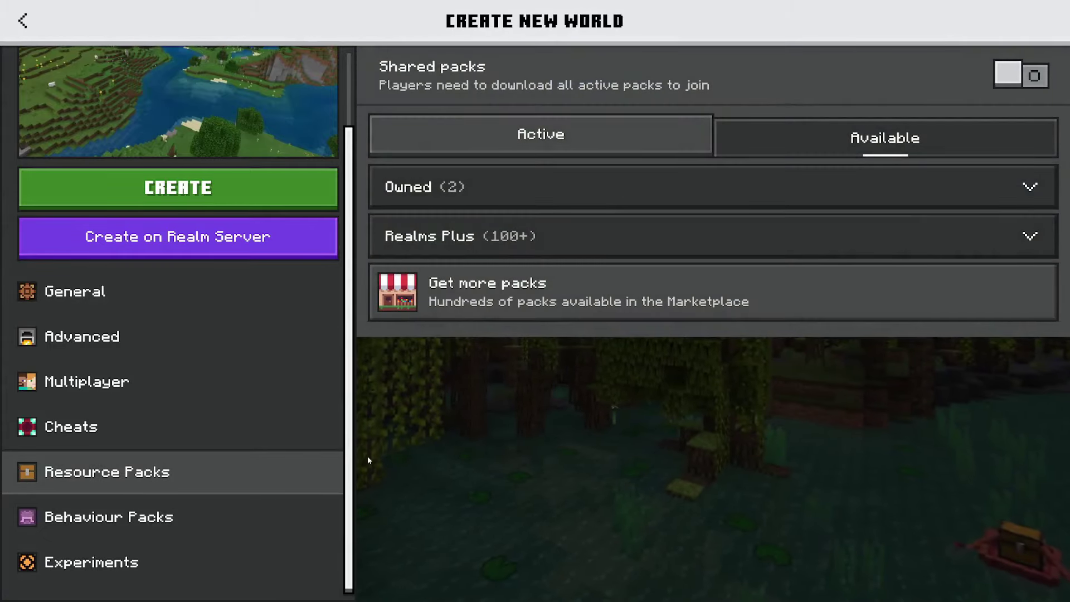
pyautogui.click(418, 189)
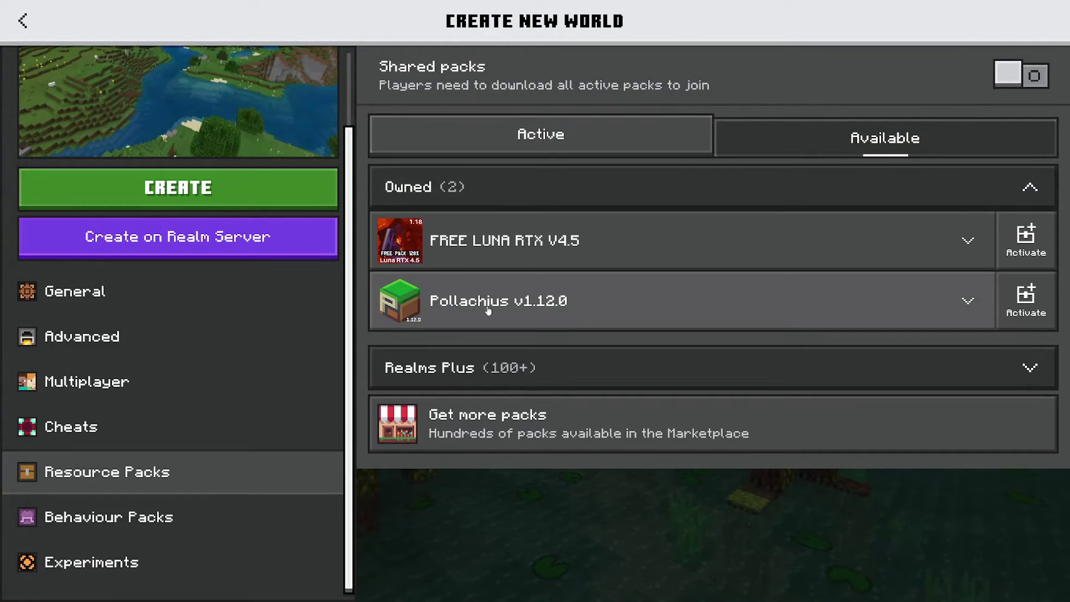
pyautogui.click(1025, 295)
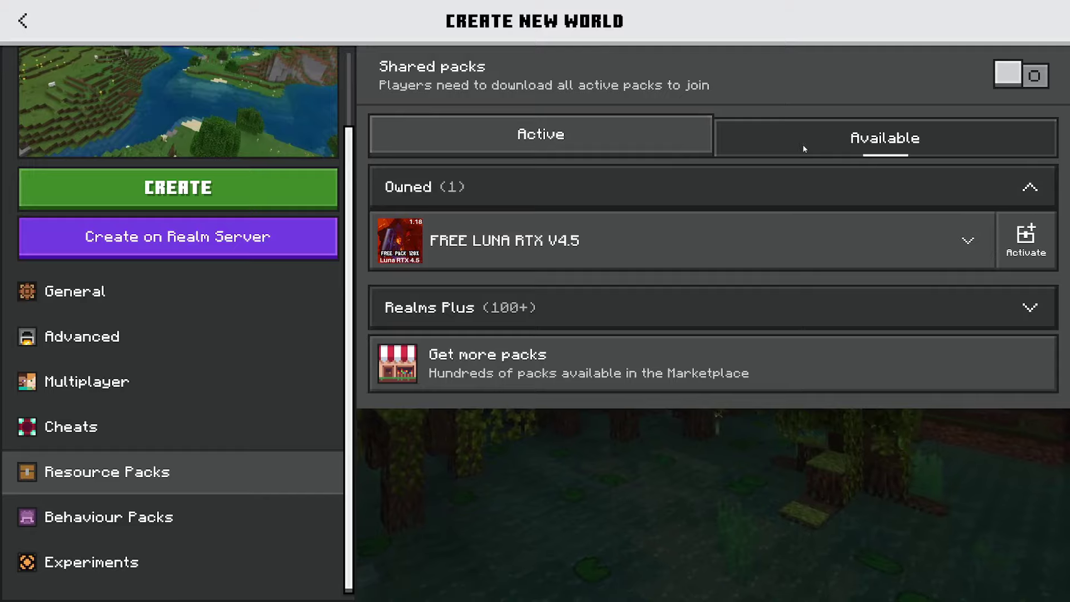
pyautogui.click(555, 153)
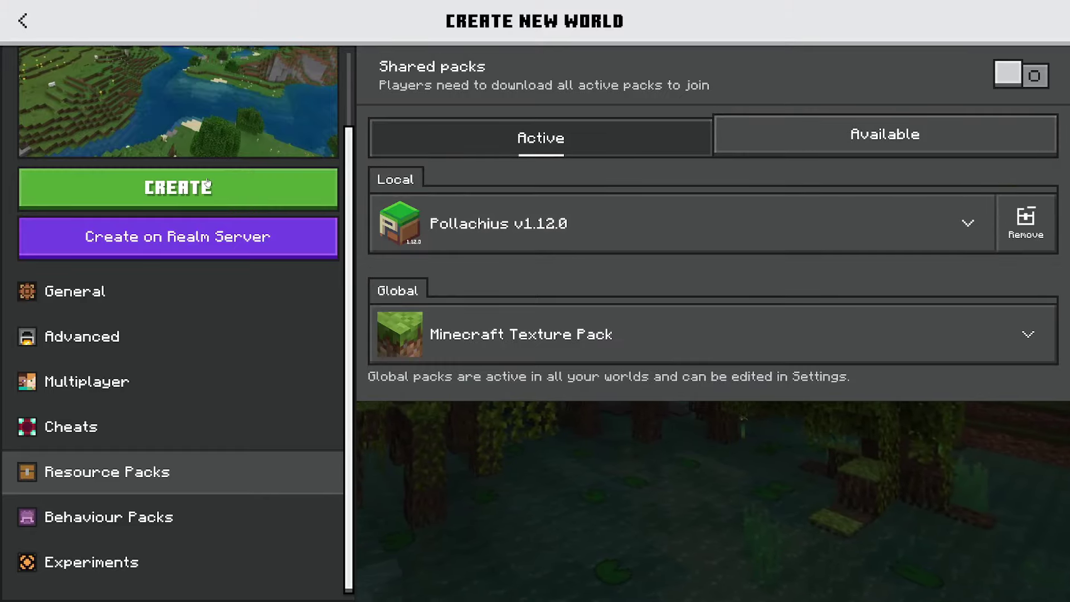
# Set the new world's game mode to Creative, create the world and accept the online play notice
pyautogui.click(143, 292)
pyautogui.click(791, 226)
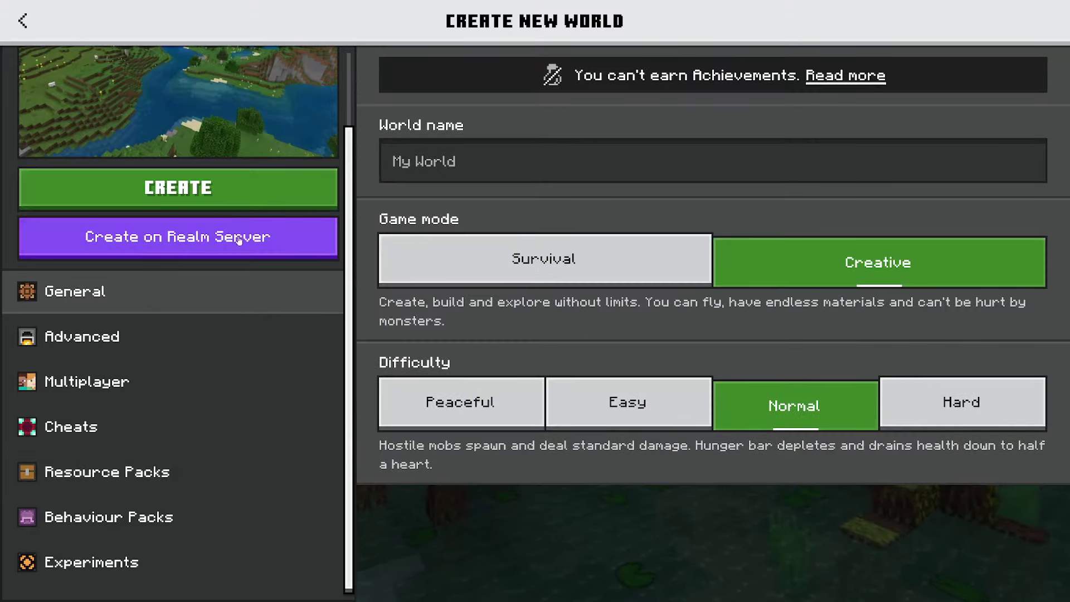
pyautogui.click(166, 187)
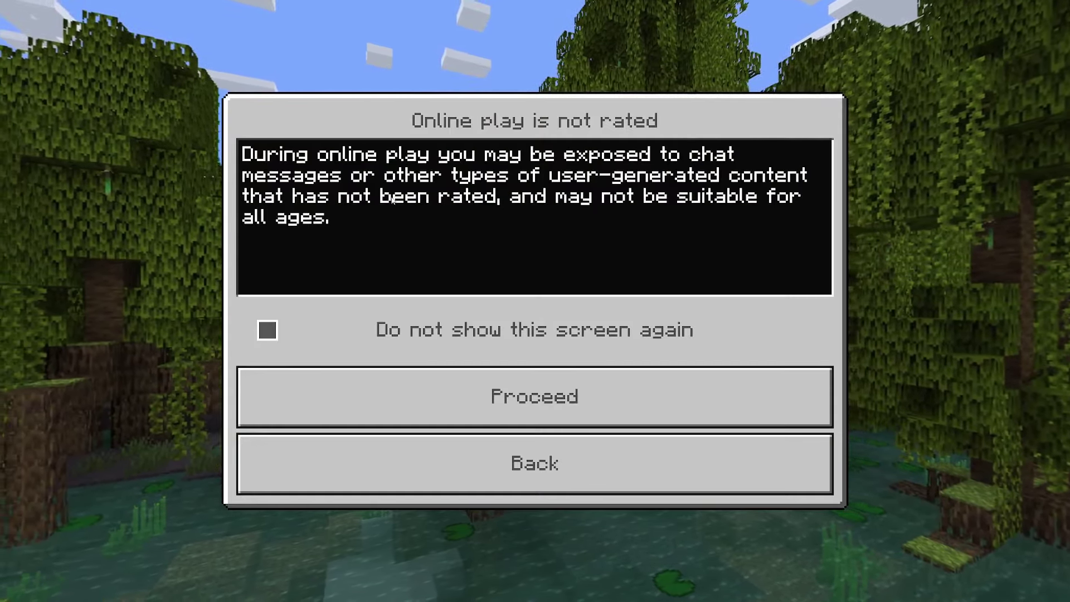
pyautogui.click(534, 396)
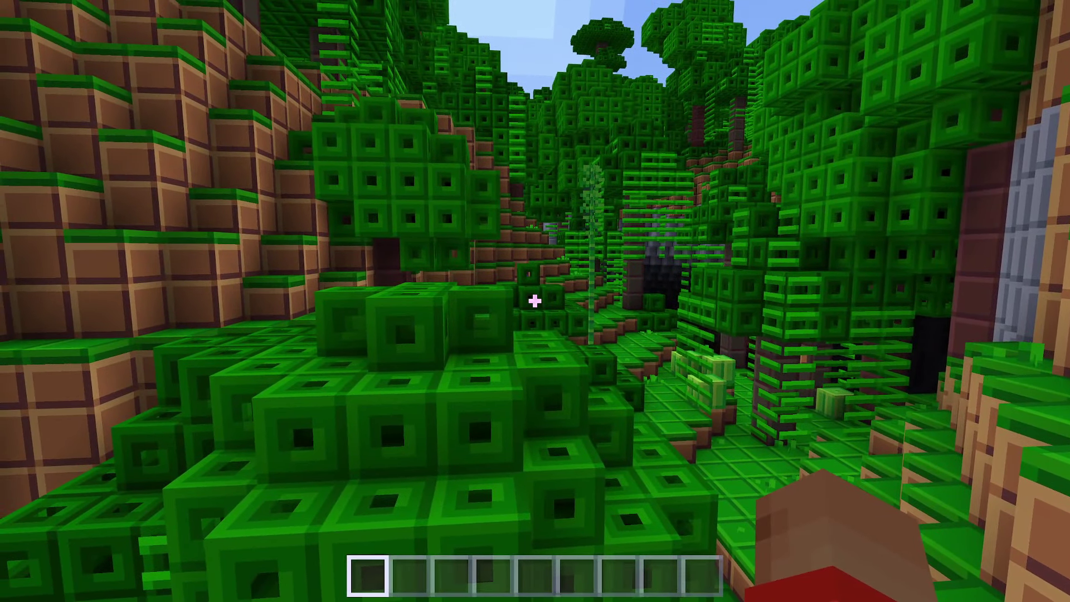
# Save and quit the current world, and open the edit settings of My World
pyautogui.press('Escape')
pyautogui.click(367, 352)
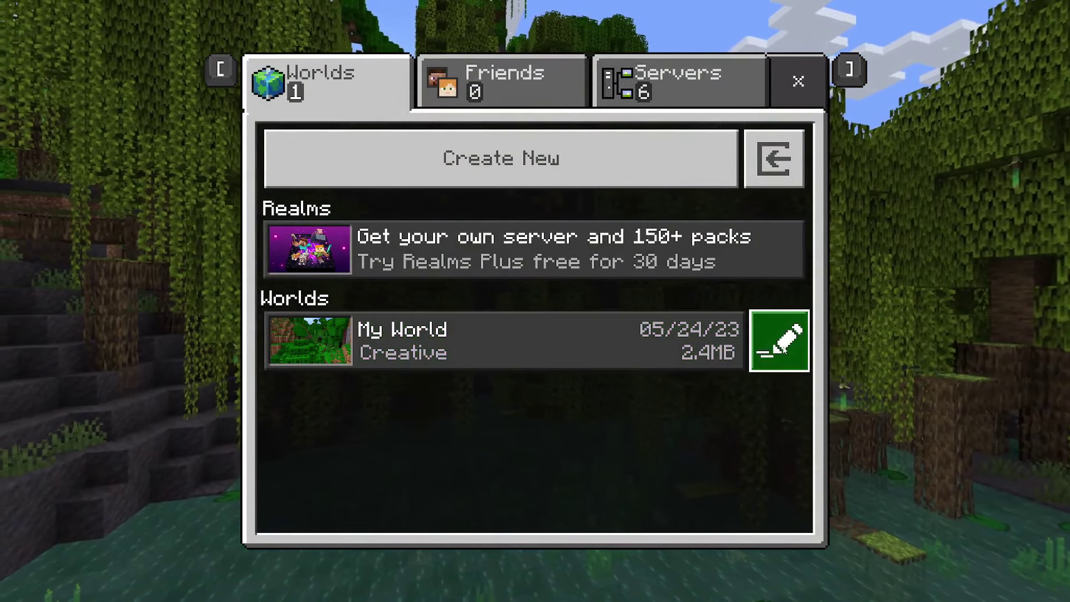
pyautogui.click(778, 340)
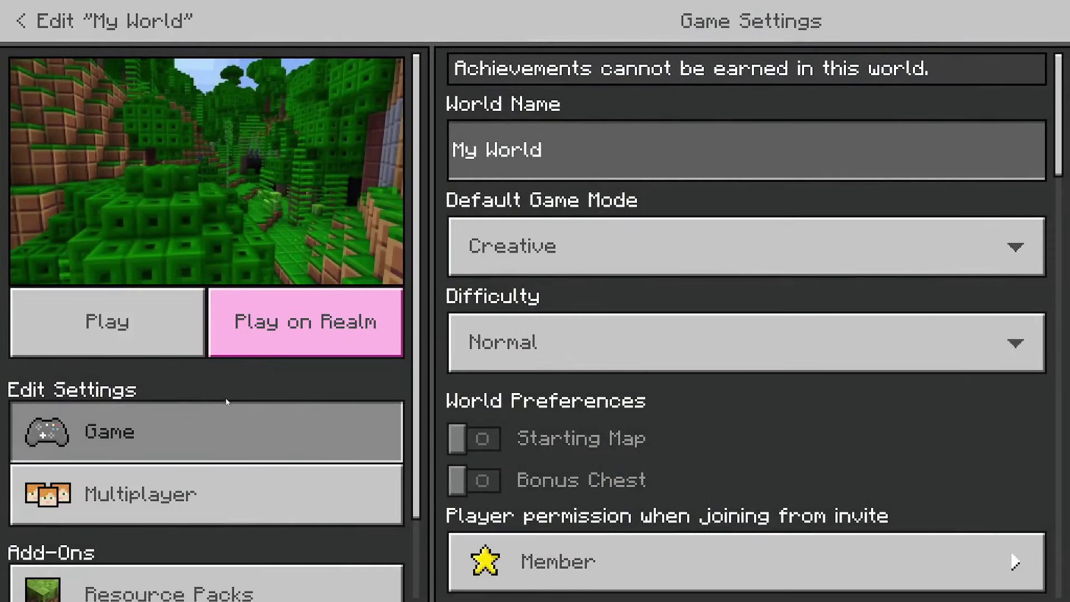
# Deactivate the Pollachius v1.12.0 pack in My World's active resource packs
pyautogui.scroll(-2, 226, 399)
pyautogui.click(226, 503)
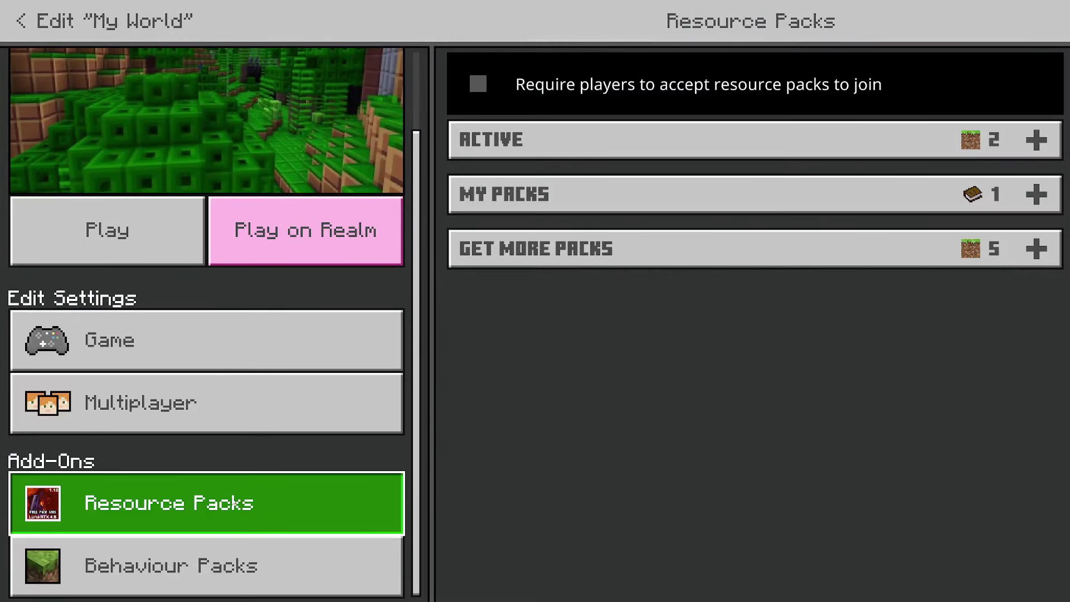
pyautogui.click(559, 146)
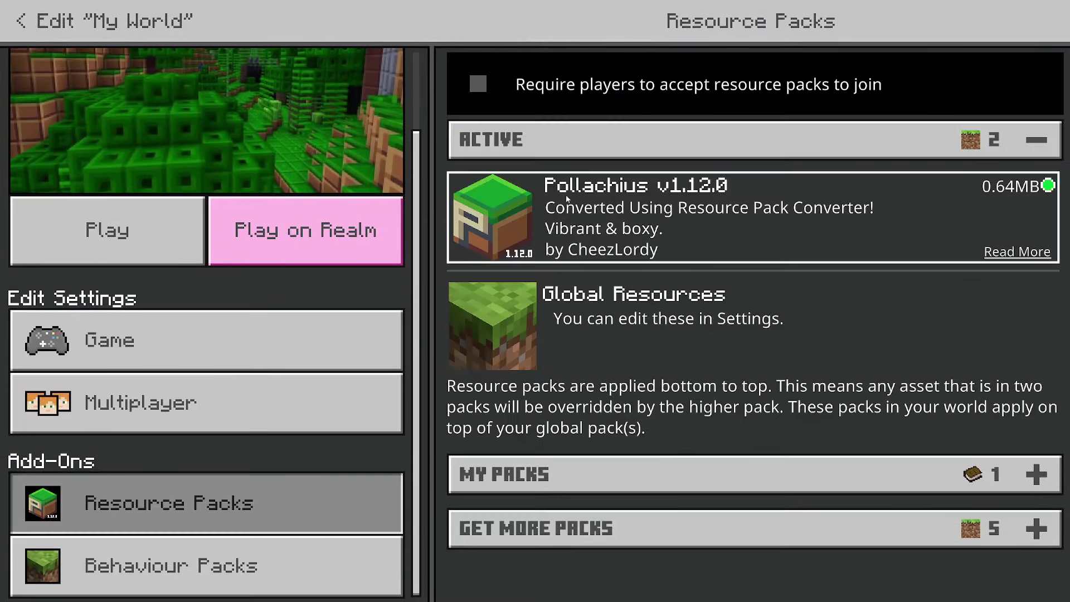
pyautogui.click(572, 230)
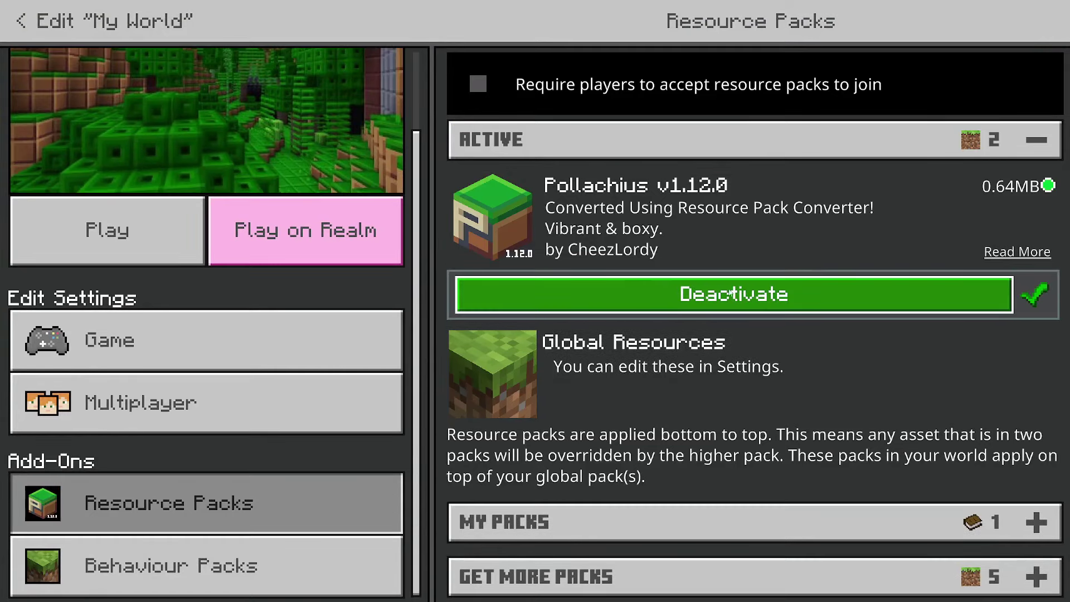
pyautogui.click(747, 297)
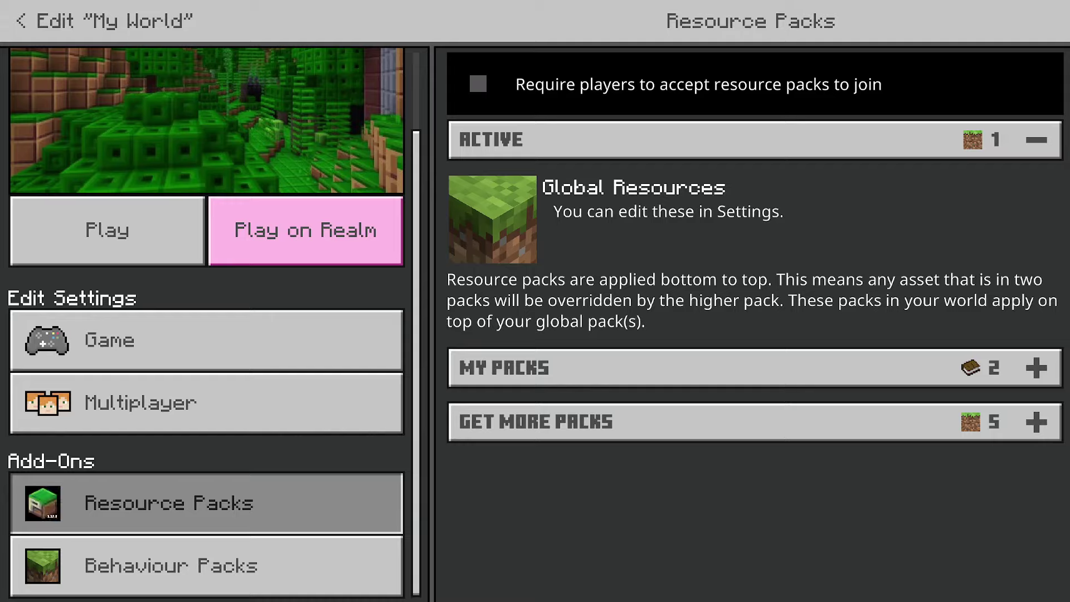